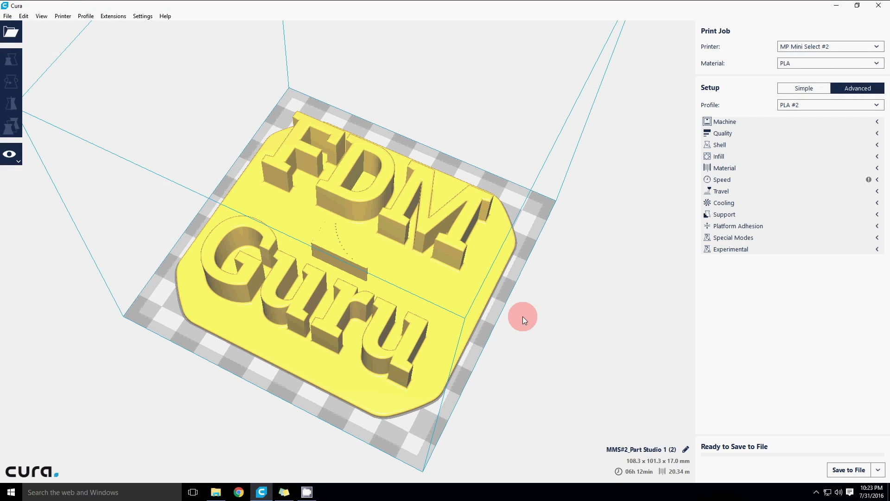
# Open m200.json from the Cura 2.1 resources\machines folder in Notepad++
pyautogui.click(213, 495)
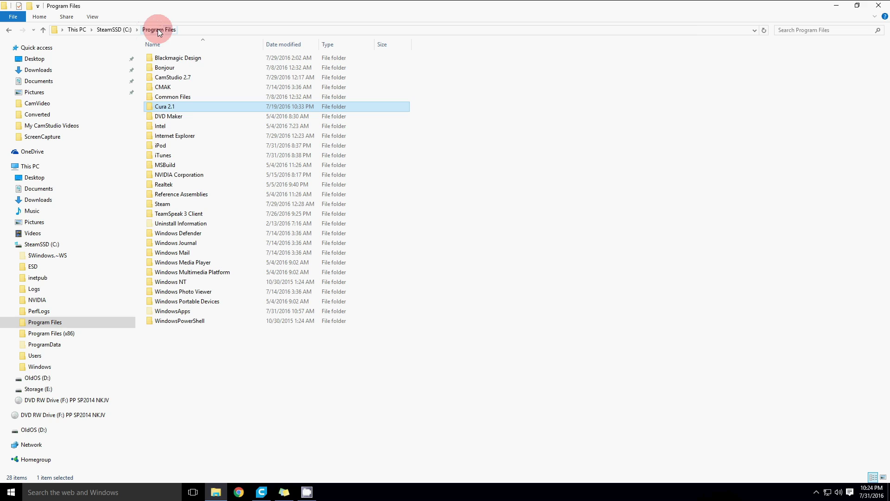
pyautogui.doubleClick(160, 108)
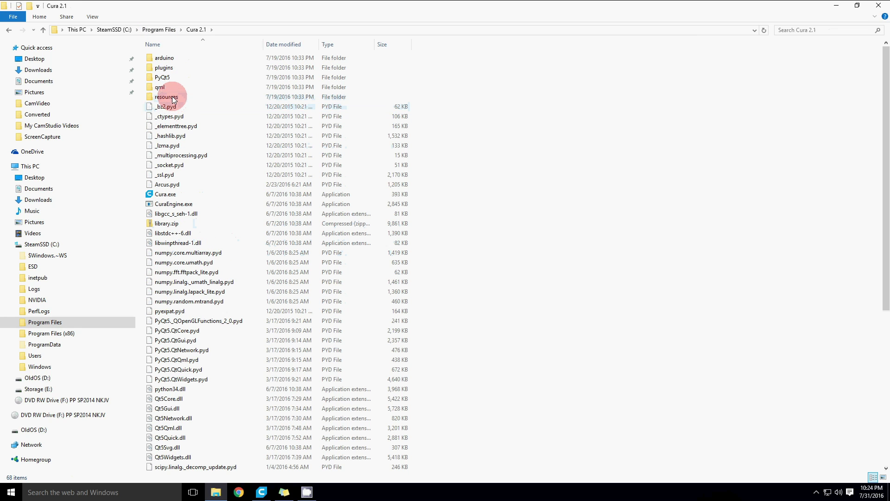
pyautogui.doubleClick(172, 98)
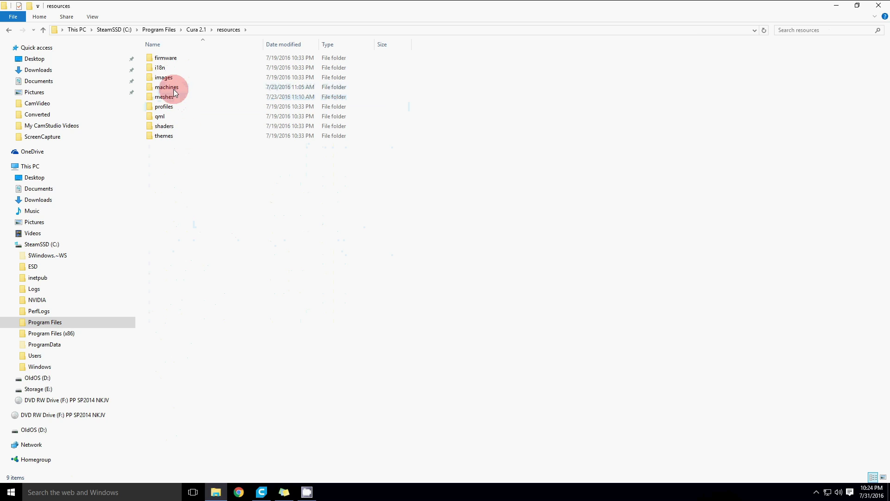
pyautogui.doubleClick(171, 88)
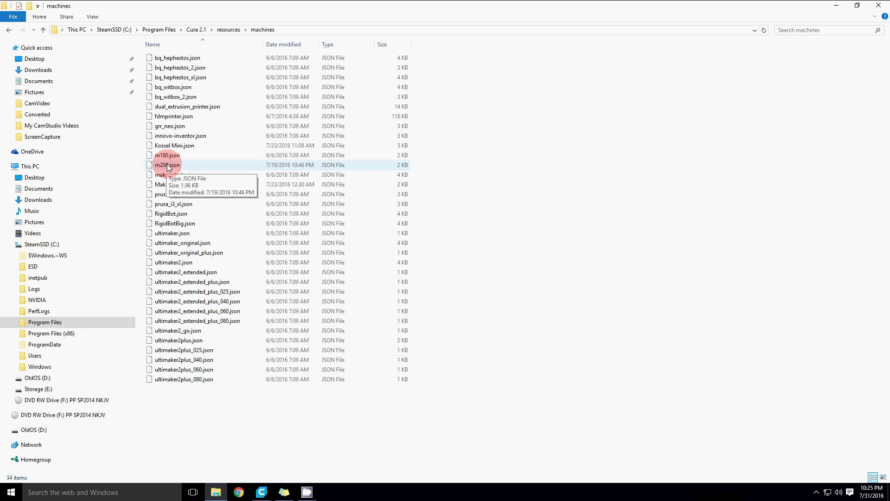
pyautogui.rightClick(168, 167)
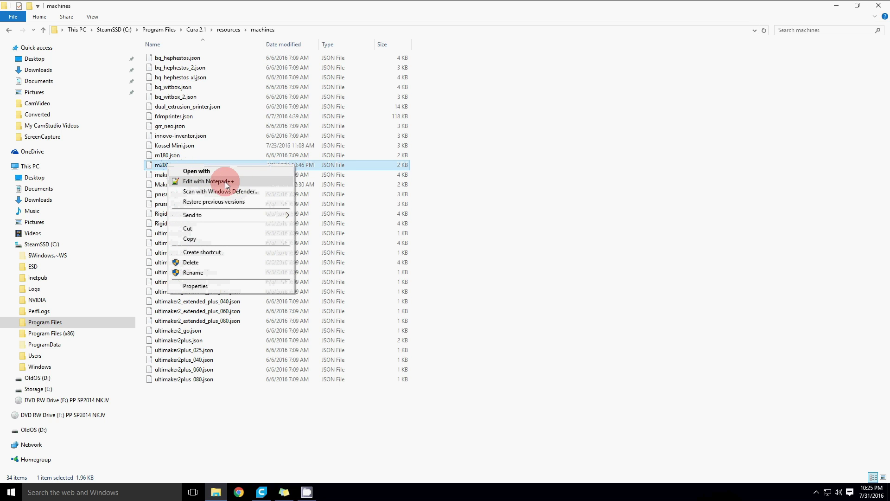
pyautogui.click(197, 182)
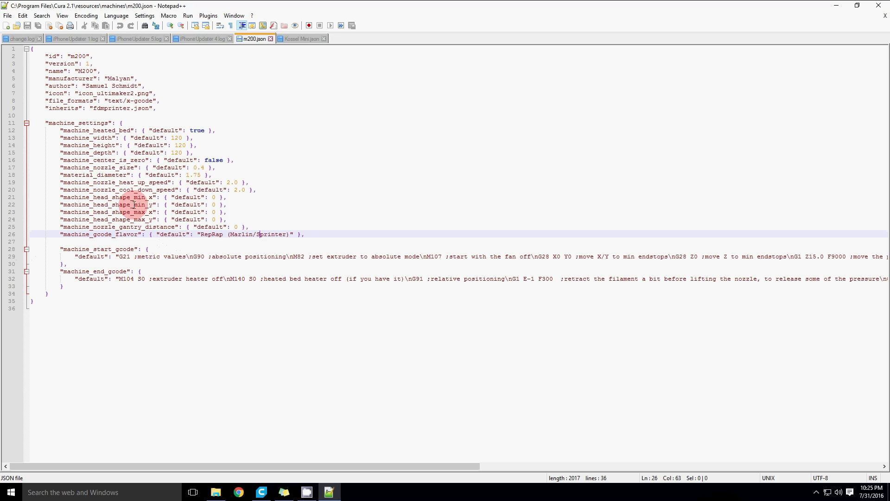
pyautogui.moveTo(164, 105); pyautogui.dragTo(21, 52)
pyautogui.click(149, 93)
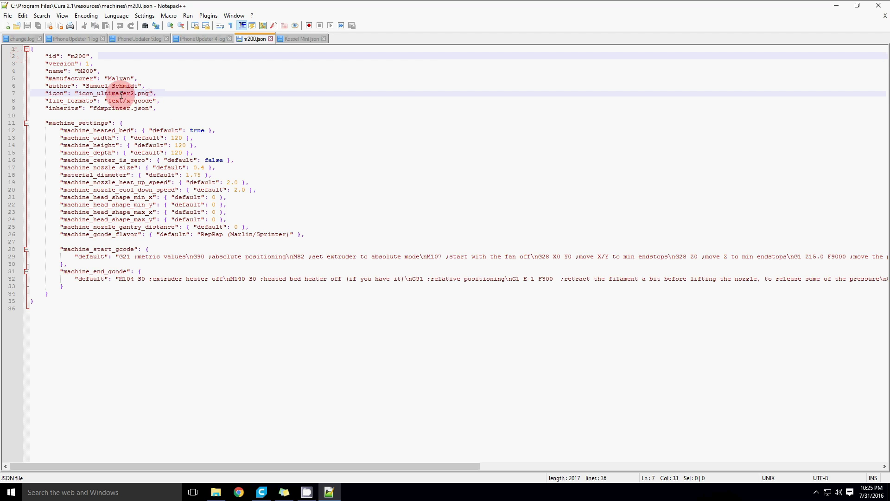
pyautogui.doubleClick(77, 56)
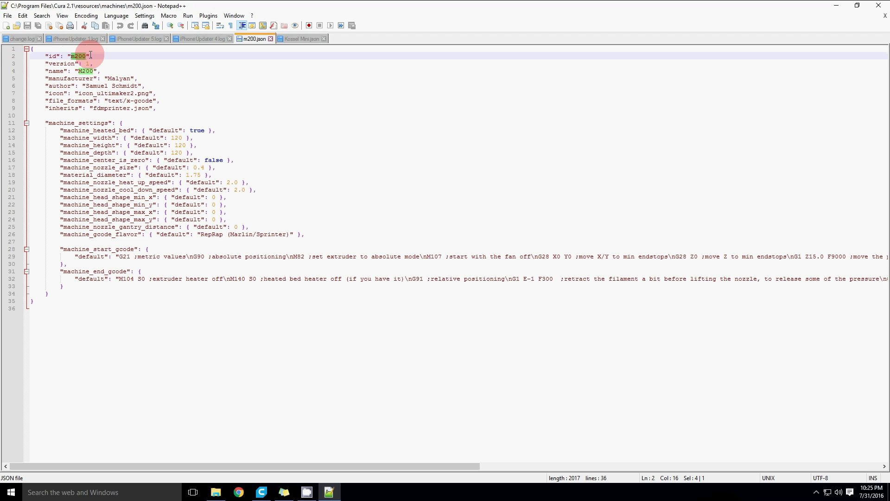
pyautogui.click(89, 63)
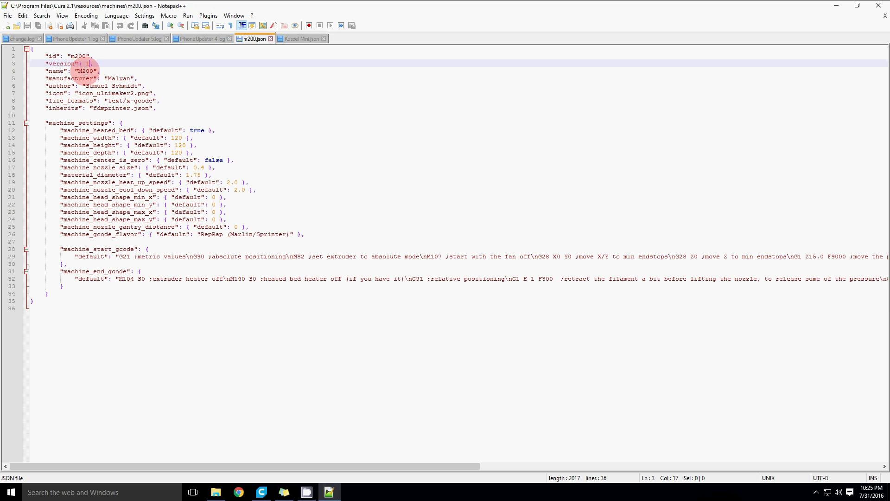
pyautogui.doubleClick(86, 70)
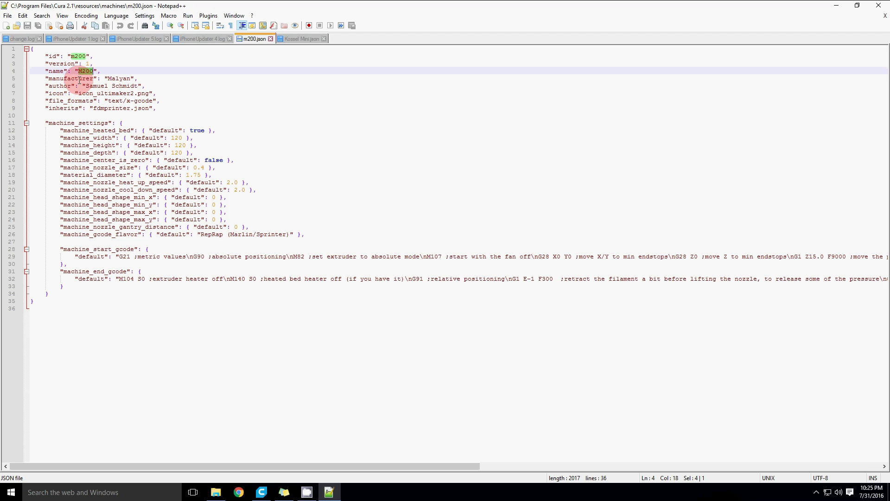
pyautogui.doubleClick(118, 78)
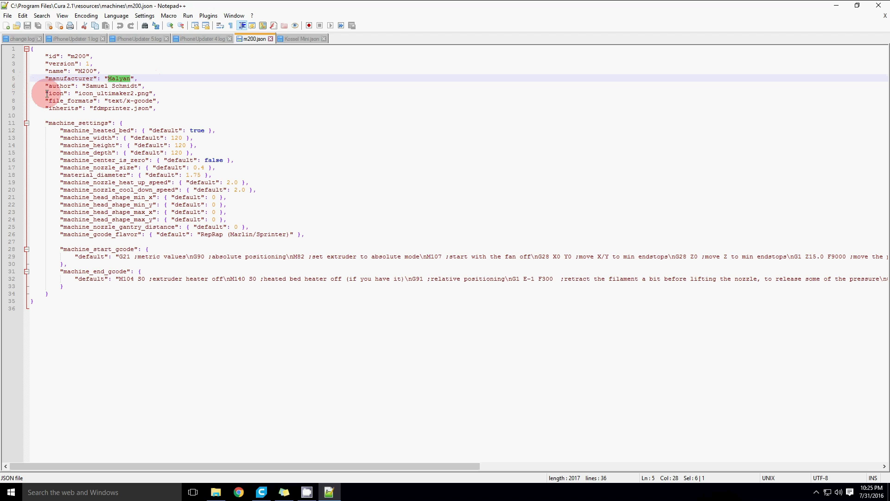
pyautogui.moveTo(150, 93); pyautogui.dragTo(131, 101)
pyautogui.click(153, 101)
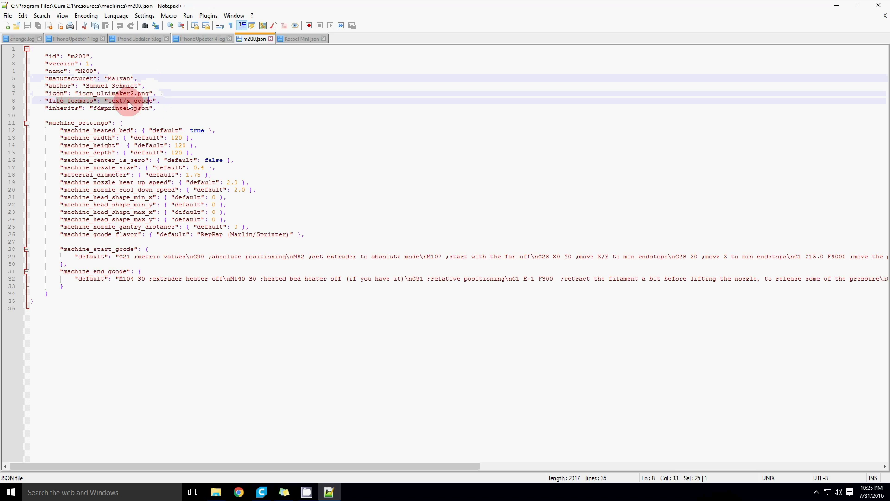
pyautogui.click(131, 101)
pyautogui.moveTo(52, 107); pyautogui.dragTo(153, 109)
pyautogui.click(128, 108)
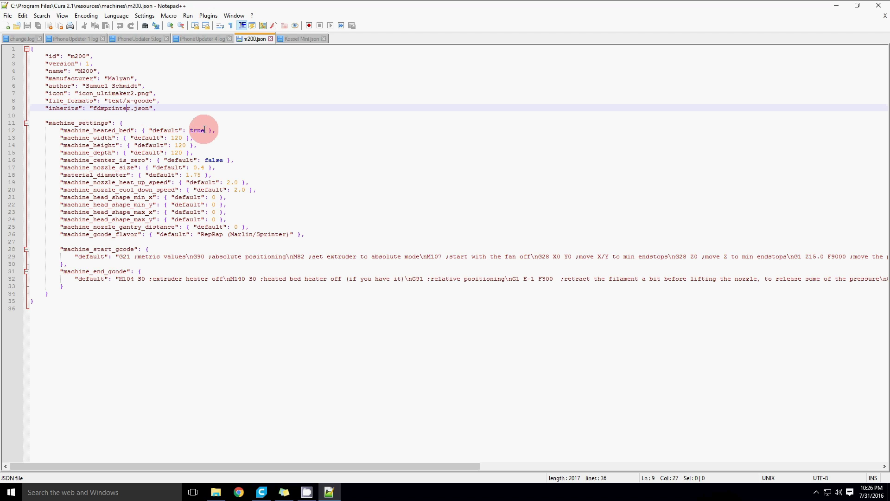
pyautogui.doubleClick(114, 131)
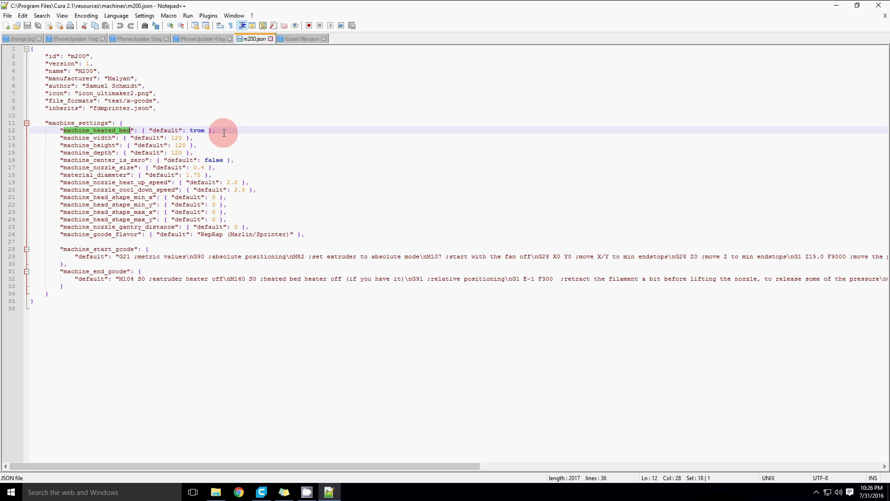
pyautogui.doubleClick(198, 132)
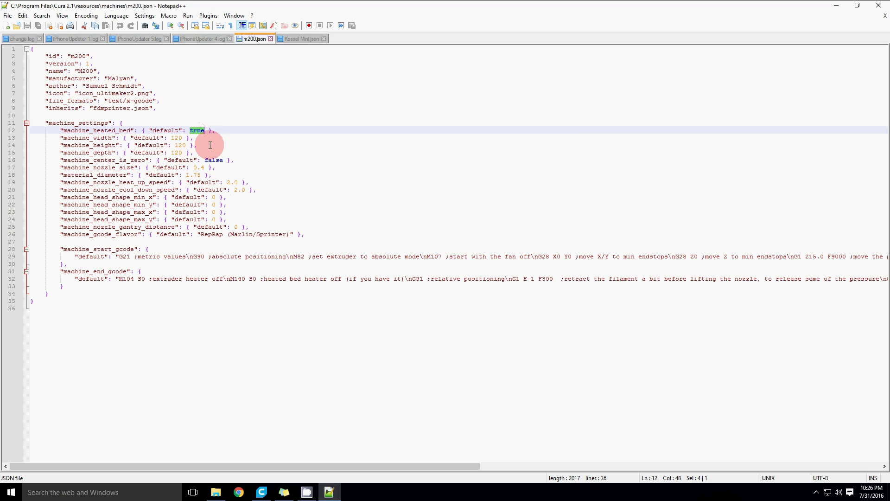
pyautogui.click(74, 160)
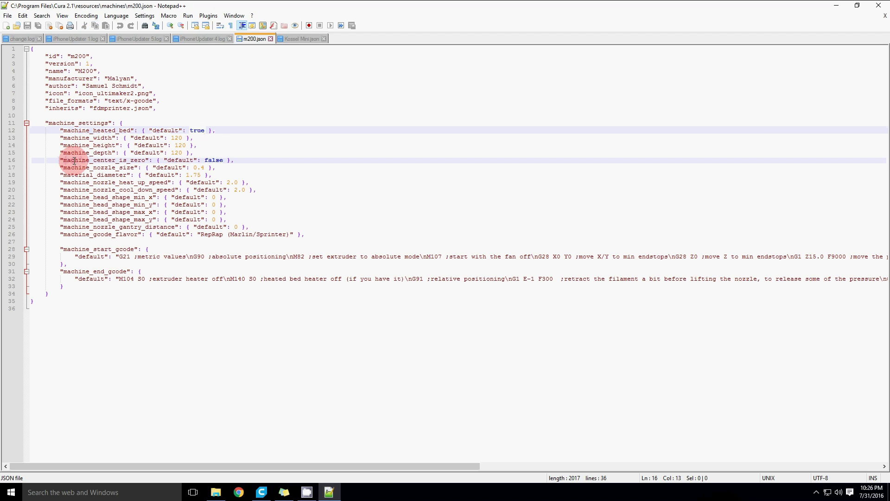
pyautogui.doubleClick(214, 160)
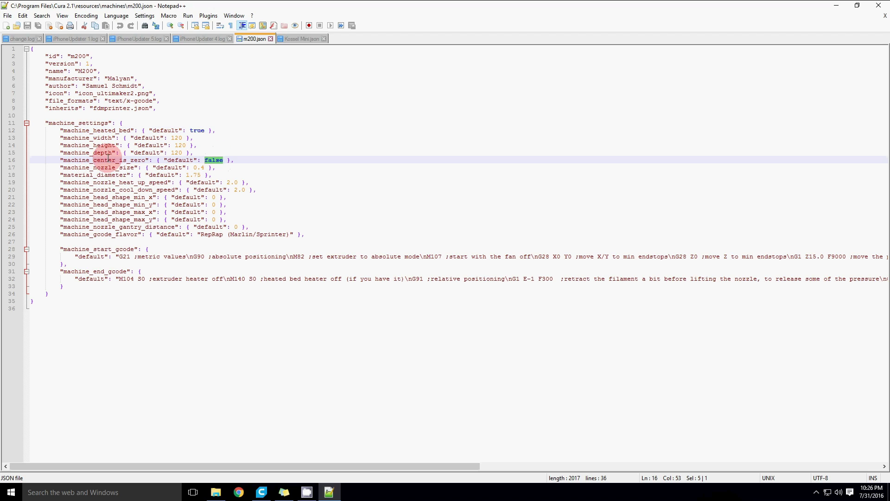
pyautogui.click(86, 168)
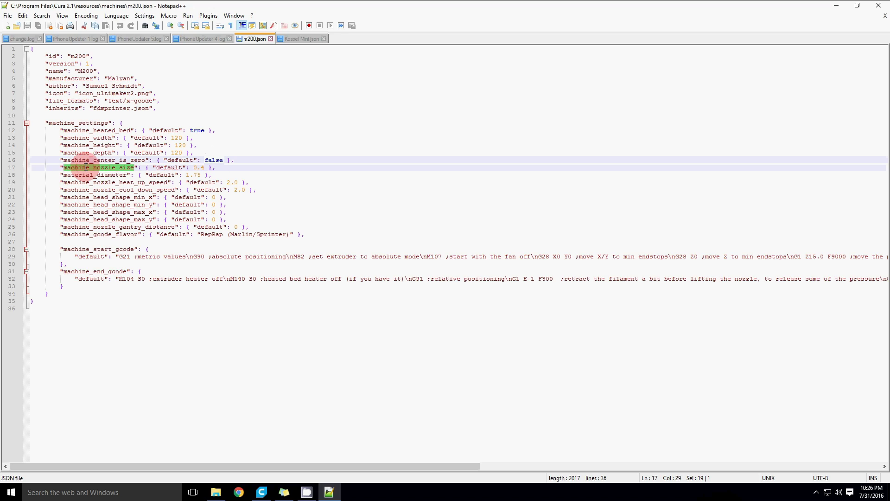
pyautogui.click(200, 168)
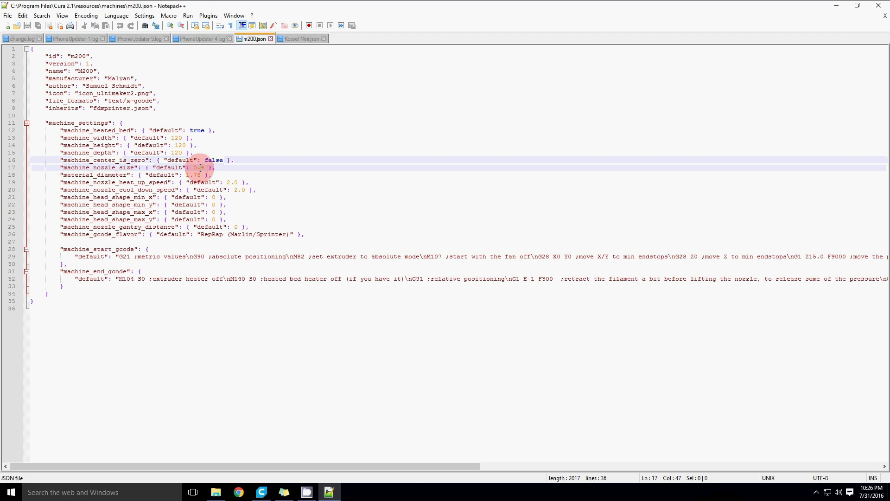
pyautogui.doubleClick(81, 175)
pyautogui.click(195, 175)
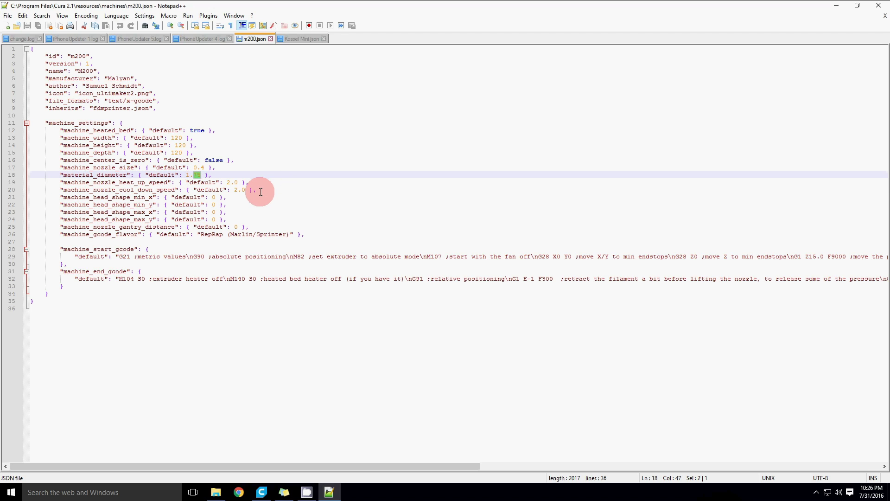
pyautogui.moveTo(261, 191); pyautogui.dragTo(43, 185)
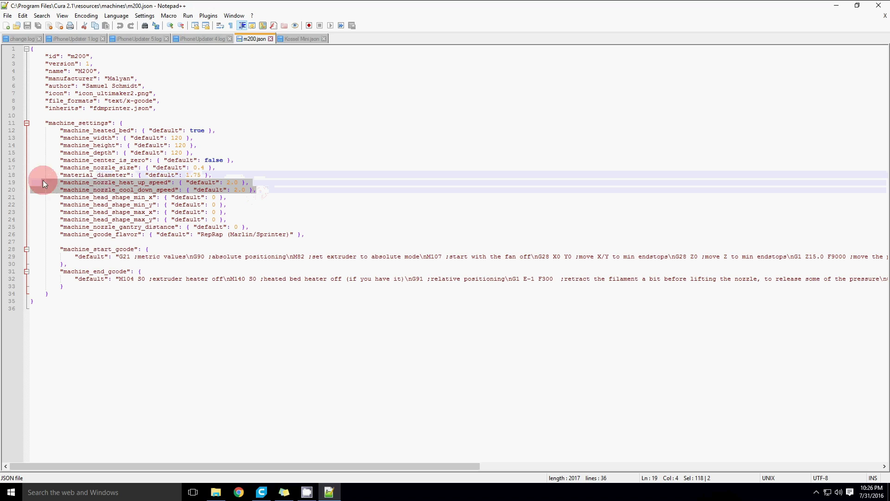
pyautogui.click(245, 189)
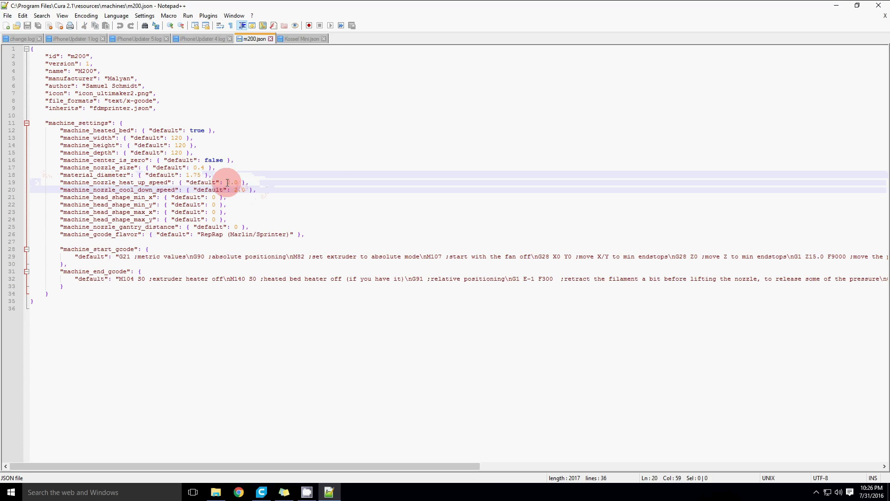
pyautogui.click(237, 188)
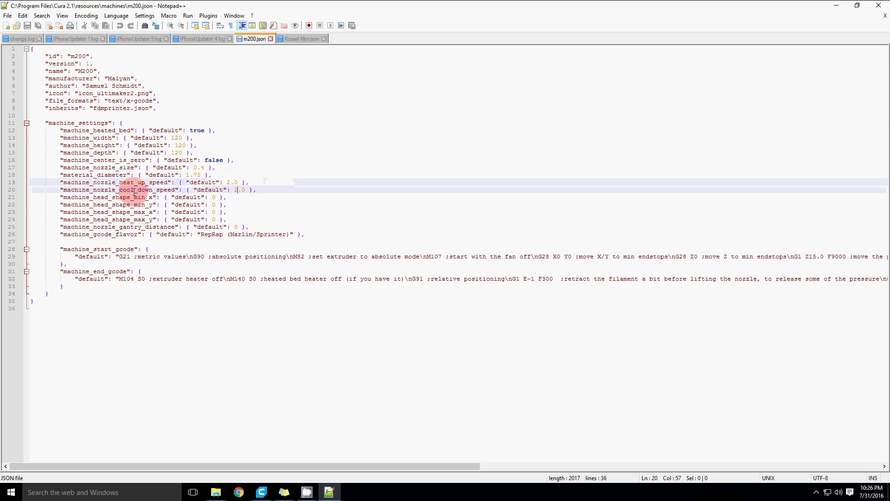
pyautogui.moveTo(60, 198); pyautogui.dragTo(249, 227)
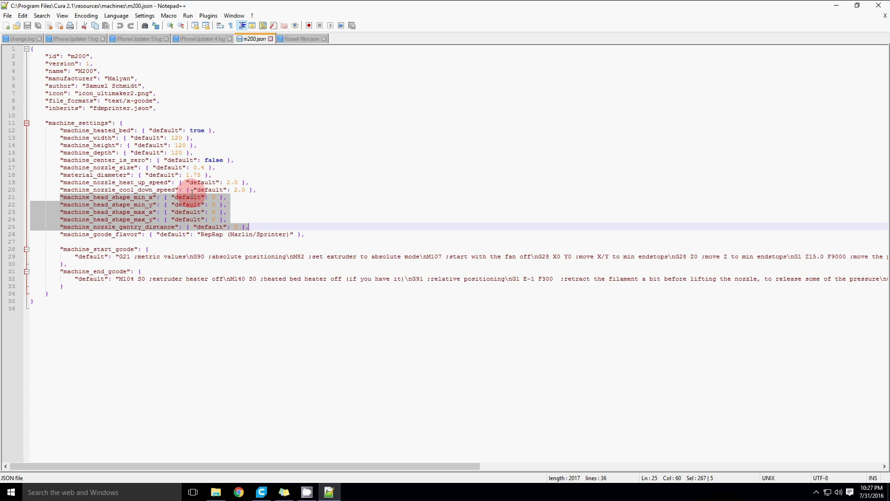
pyautogui.click(194, 194)
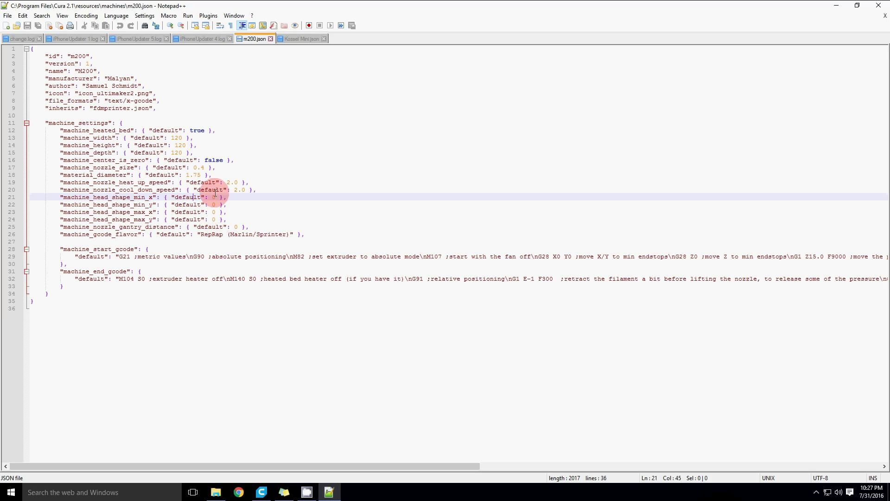
pyautogui.click(249, 226)
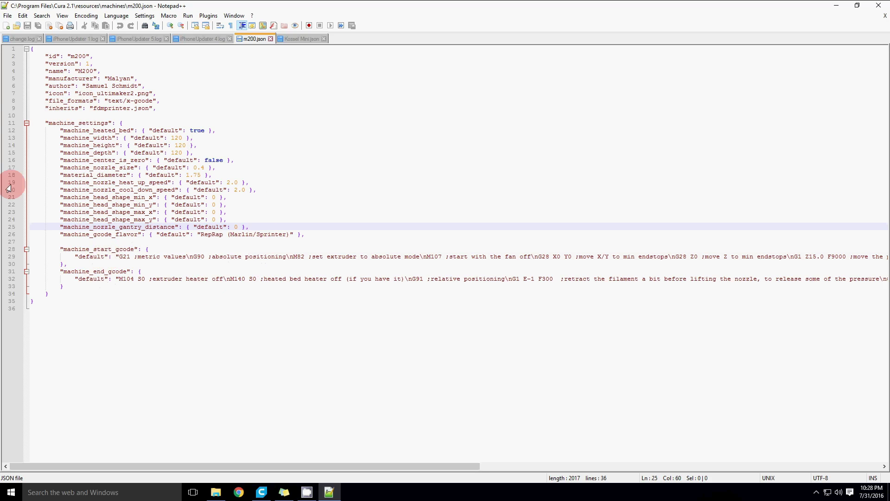
# Back in Cura, find and select Malyan M200 in the Add Printer list
pyautogui.click(215, 491)
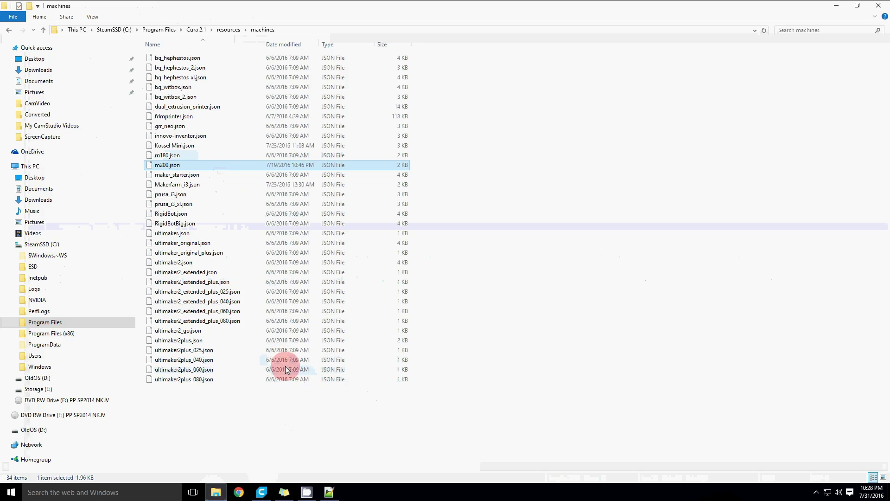
pyautogui.click(261, 492)
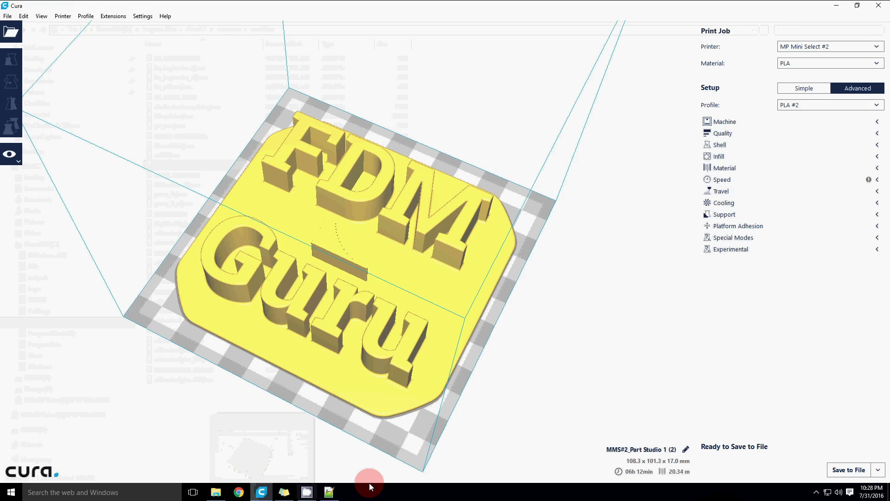
pyautogui.click(62, 16)
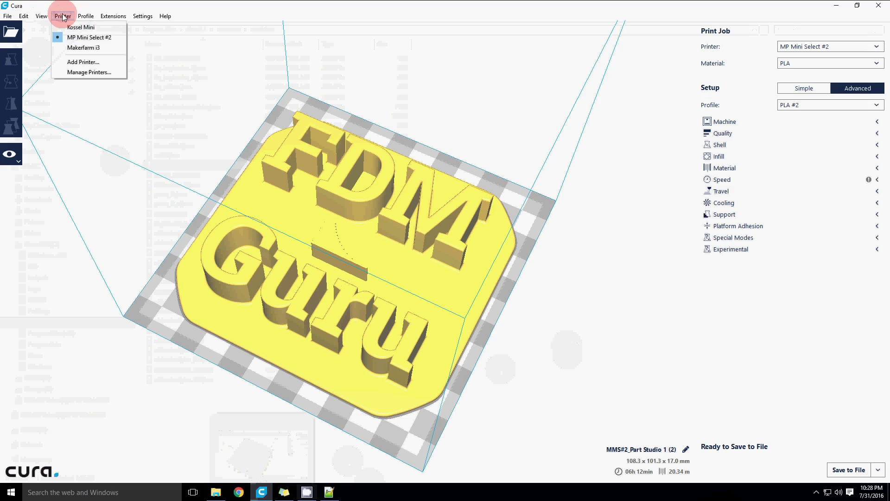
pyautogui.click(75, 62)
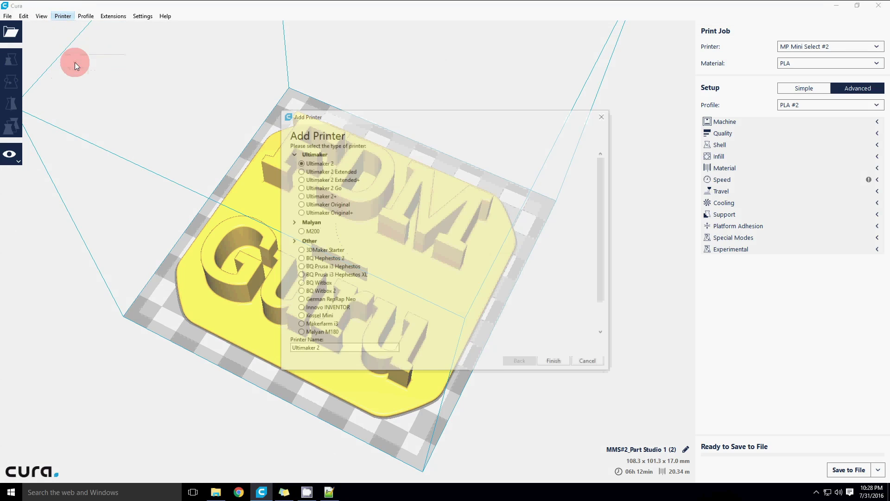
pyautogui.click(291, 224)
pyautogui.click(304, 173)
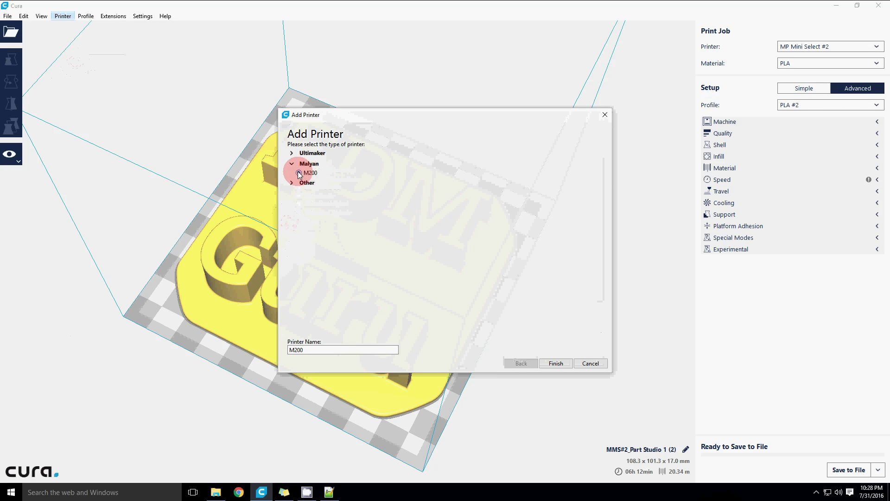
# Close Add Printer without adding it, then check the printer list still shows three printers
pyautogui.click(283, 355)
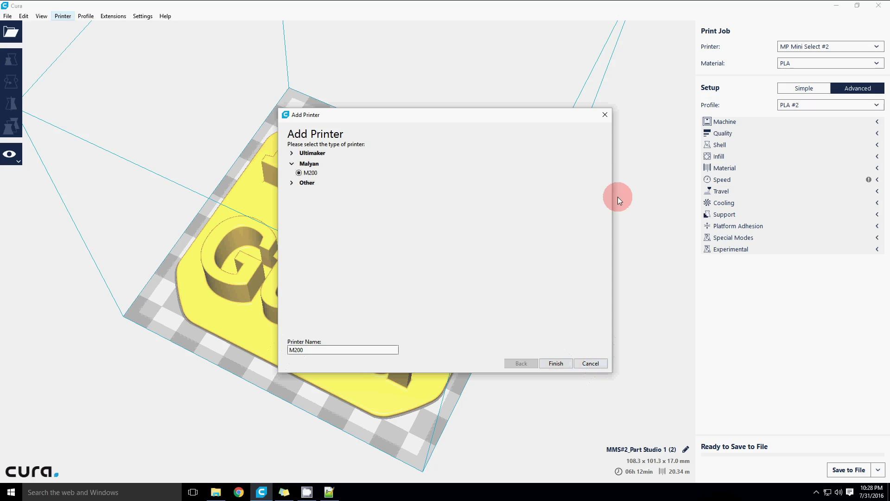
pyautogui.click(605, 115)
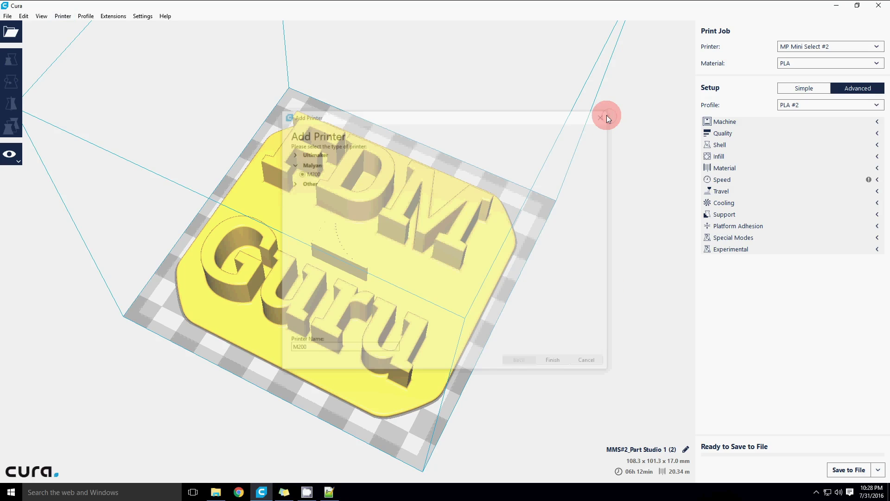
pyautogui.click(69, 16)
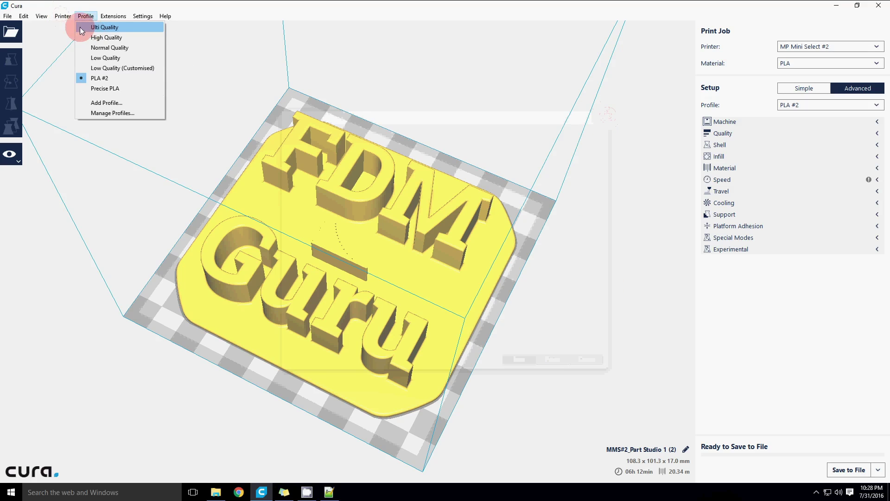